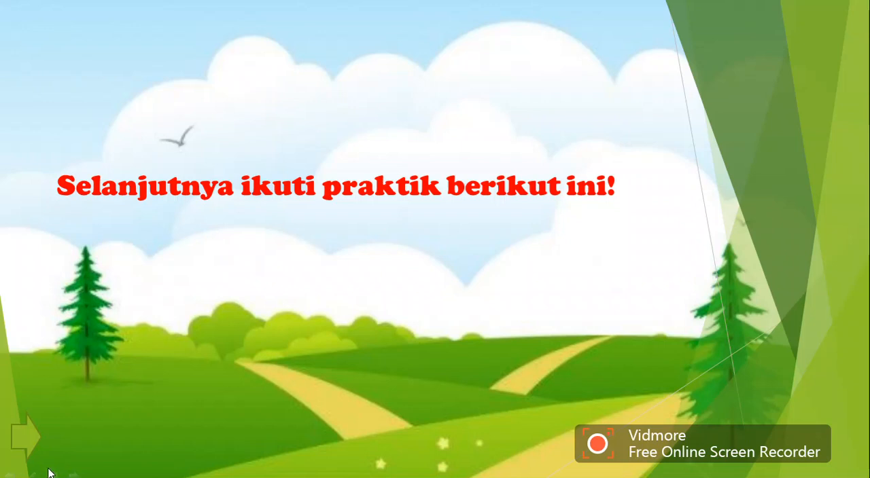
- End the running slide show and switch to GIMP
click(53, 475)
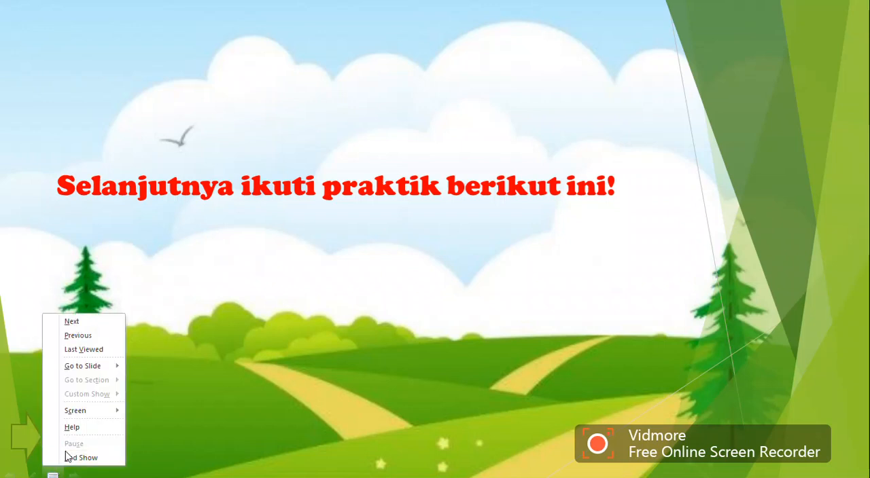
click(66, 459)
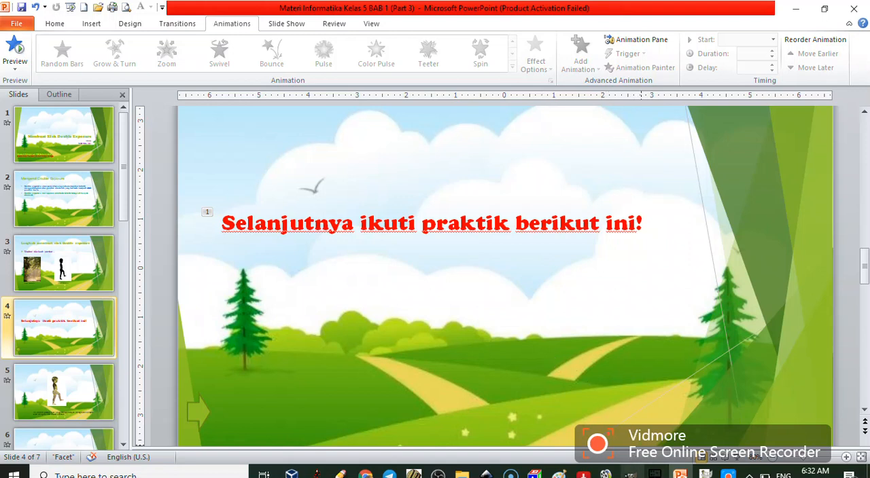
click(633, 474)
click(704, 475)
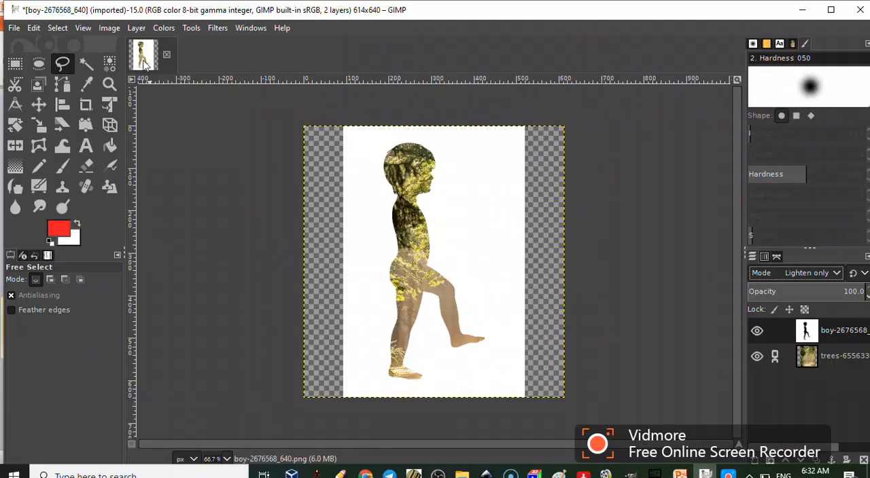
- Close the open image, discarding its changes, and load boy-2676568_640.png from the GAMBAR GIMP folder as a layer
click(167, 55)
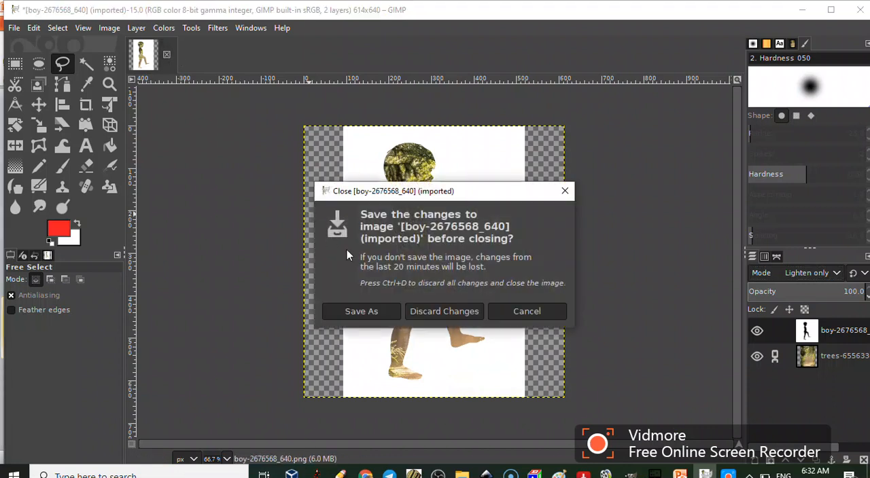
click(432, 310)
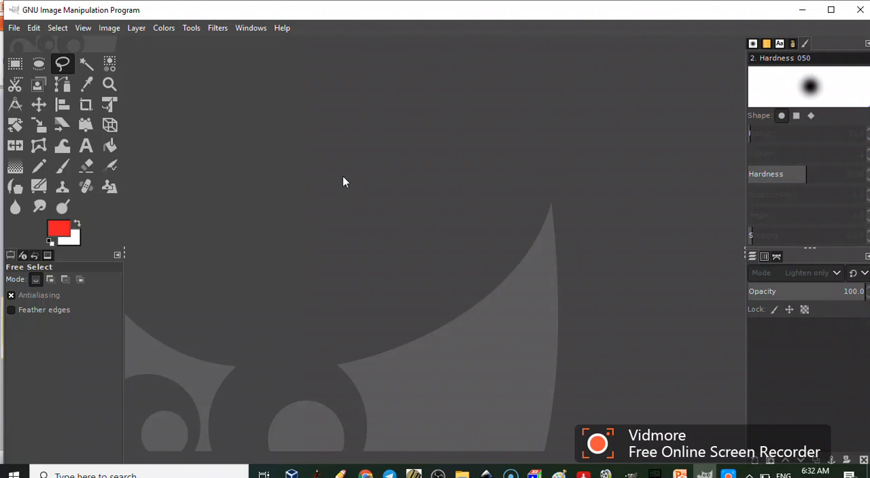
click(14, 29)
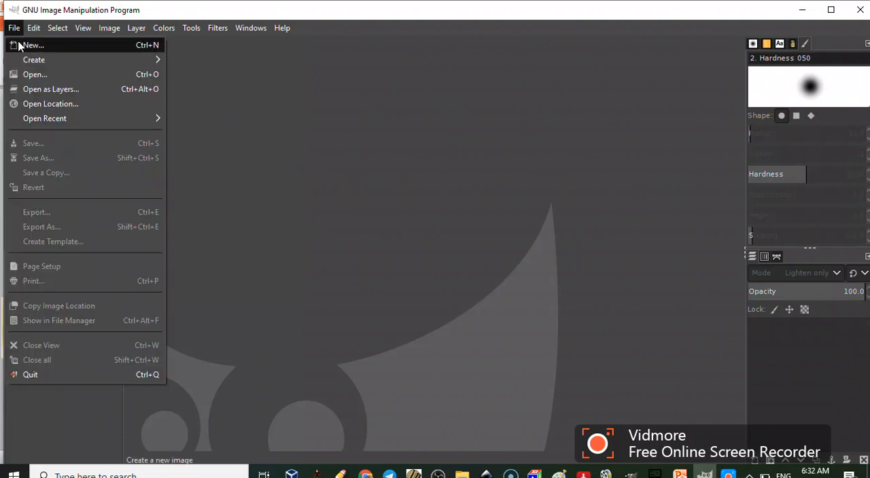
click(40, 91)
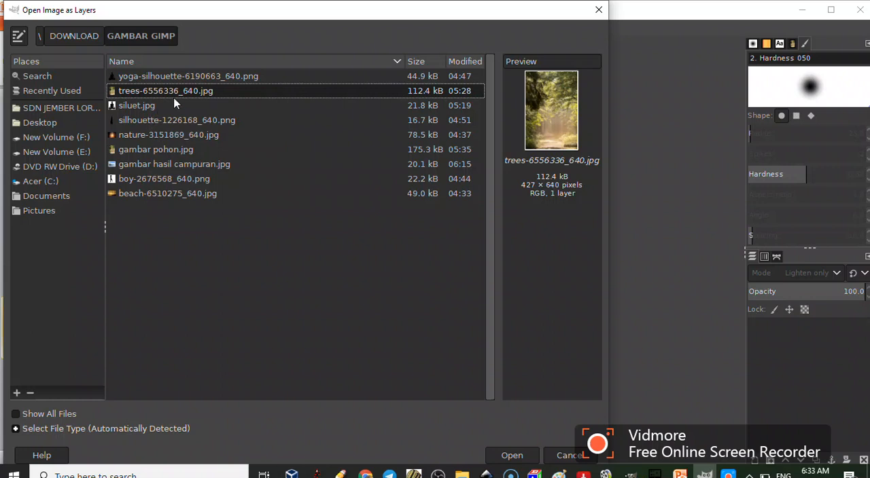
click(142, 180)
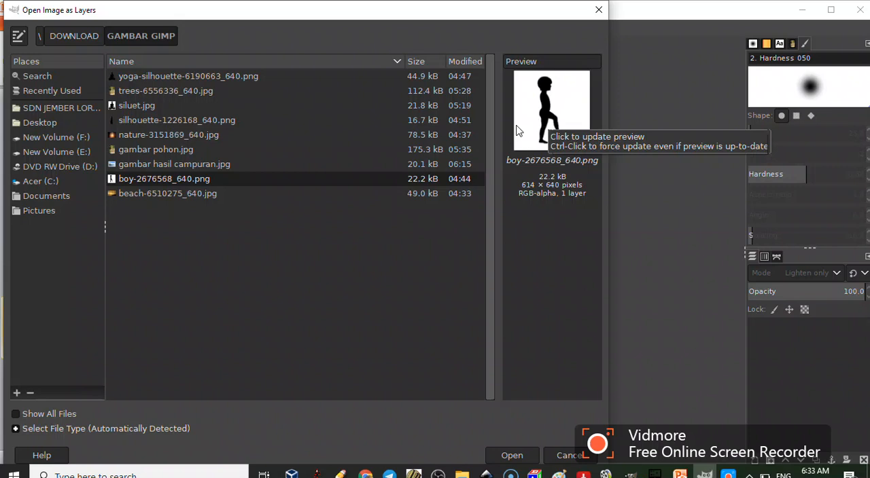
click(511, 455)
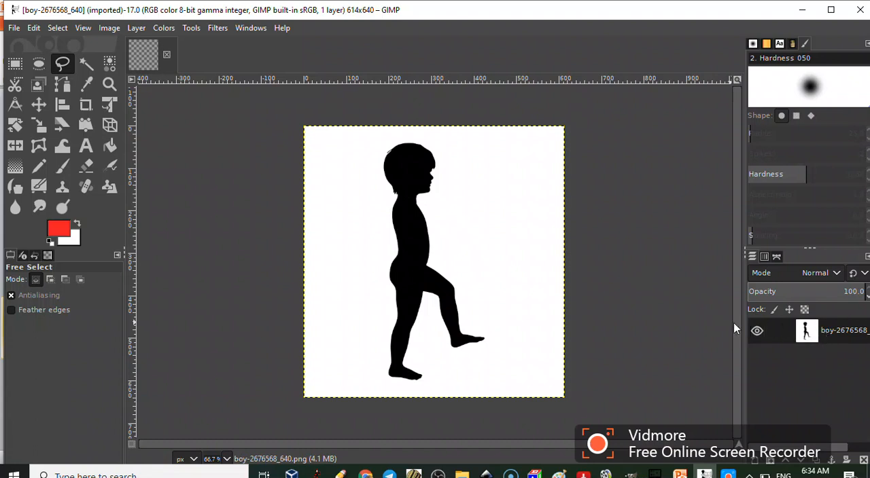
- Open trees-6556336_640.jpg as a new layer over the boy silhouette and add an alpha channel to it
click(13, 29)
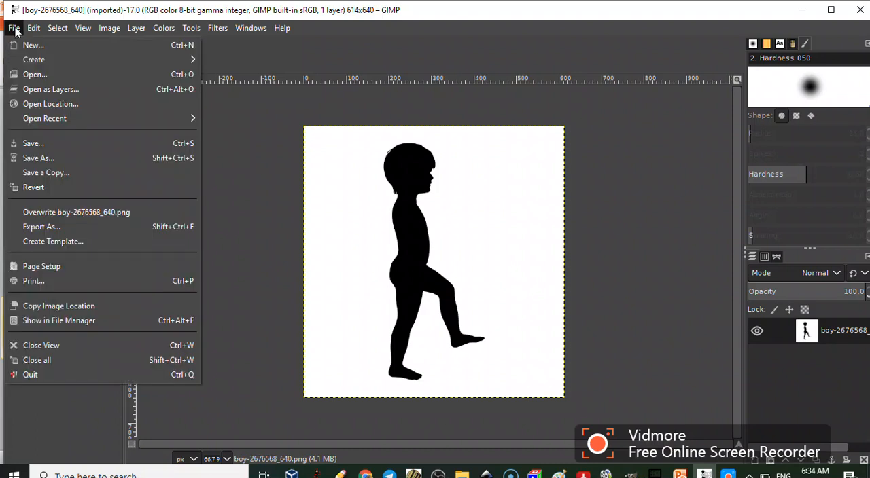
click(35, 91)
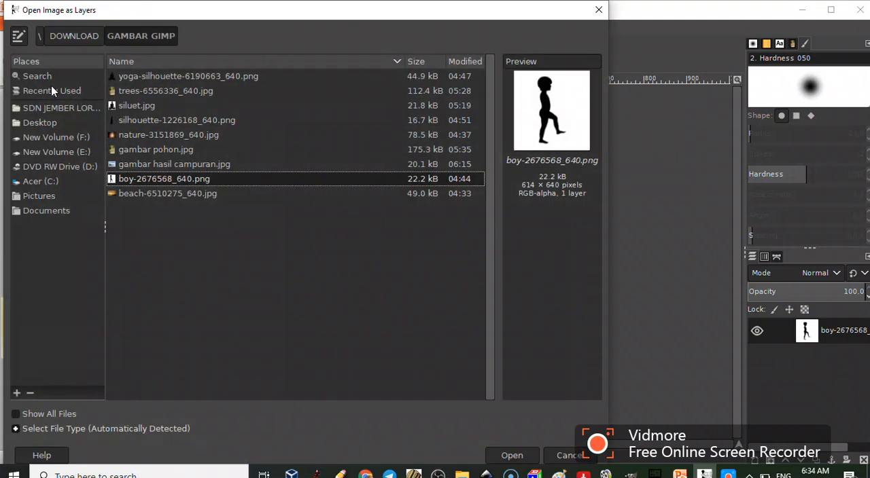
click(141, 93)
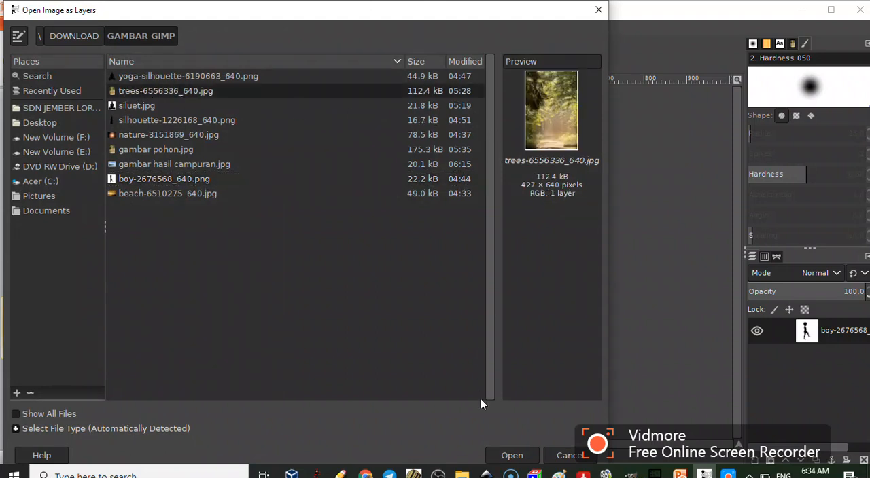
click(520, 457)
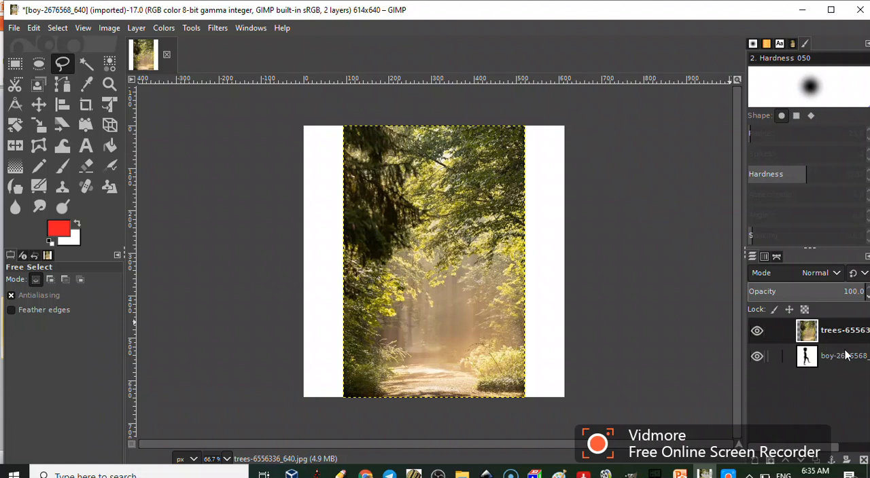
right_click(808, 331)
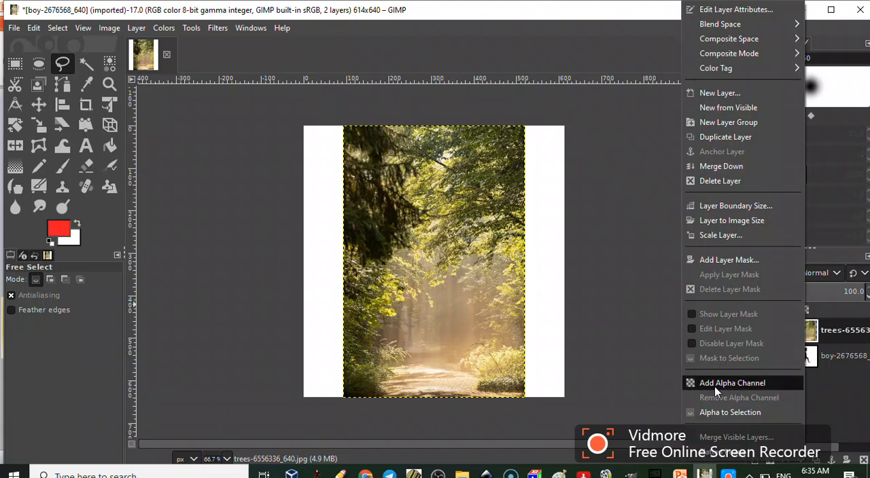
click(733, 383)
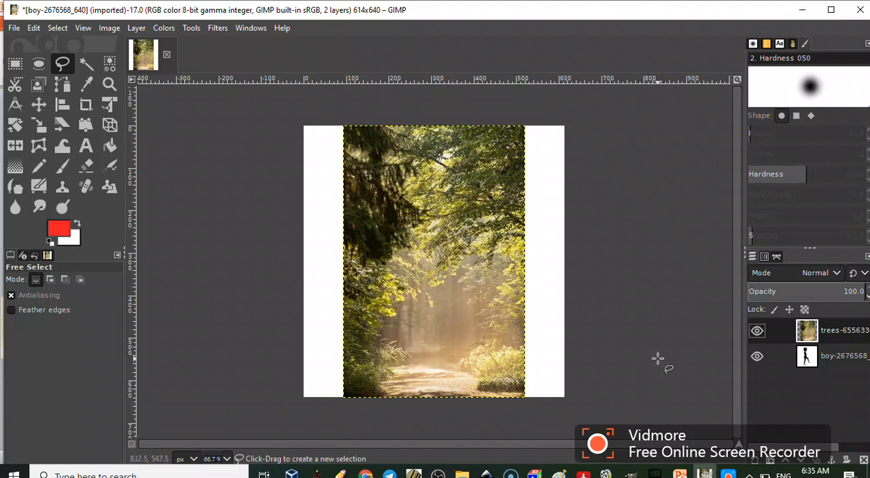
- Raise the boy silhouette layer above the trees layer and set its blend mode to Lighten only
click(810, 360)
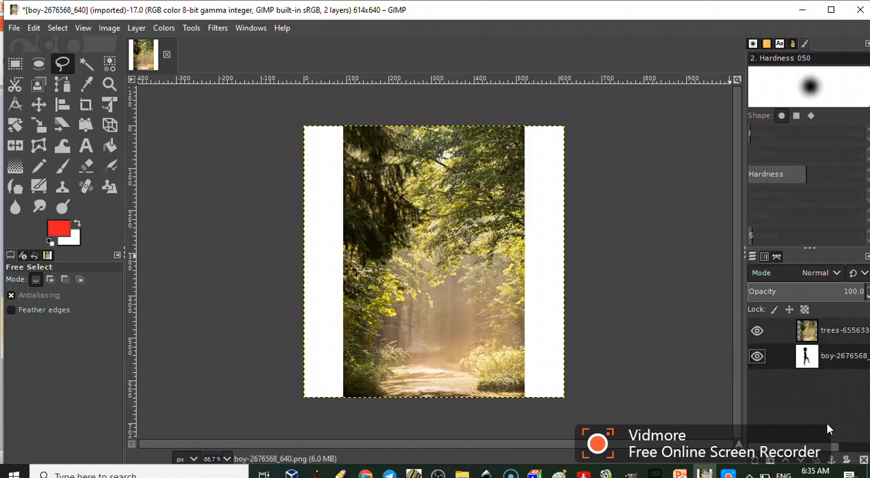
mouse_move(663, 468)
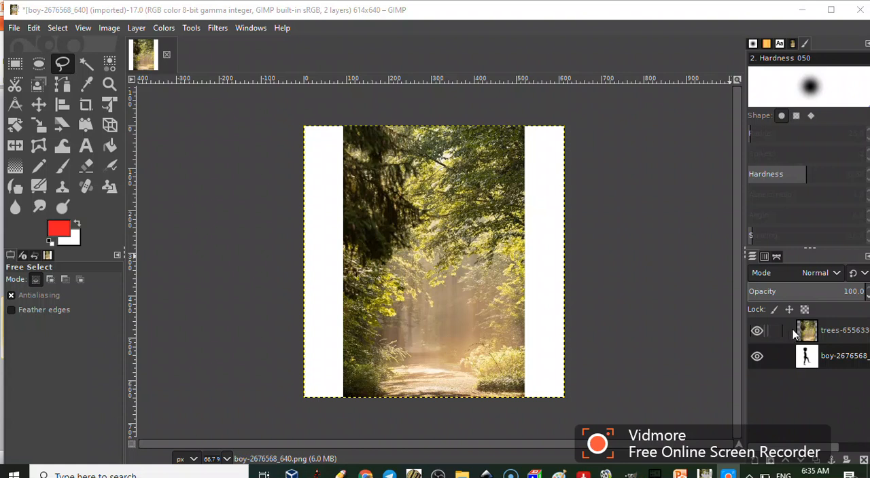
click(784, 462)
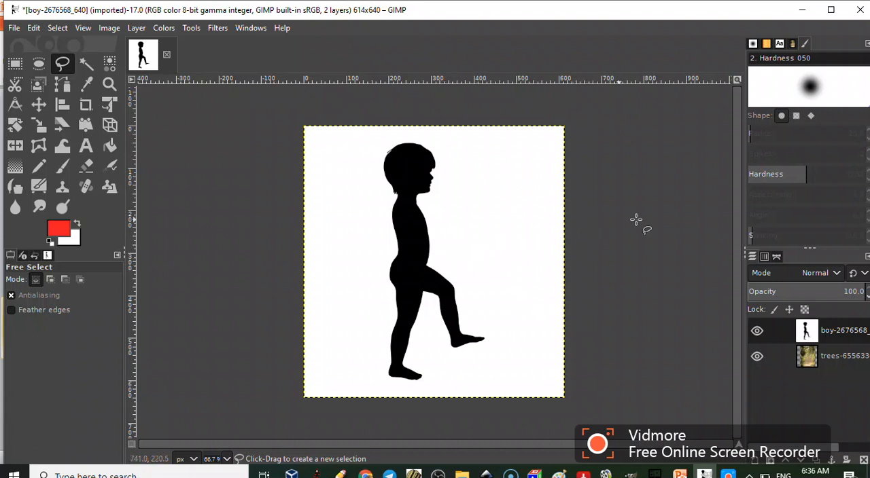
click(840, 276)
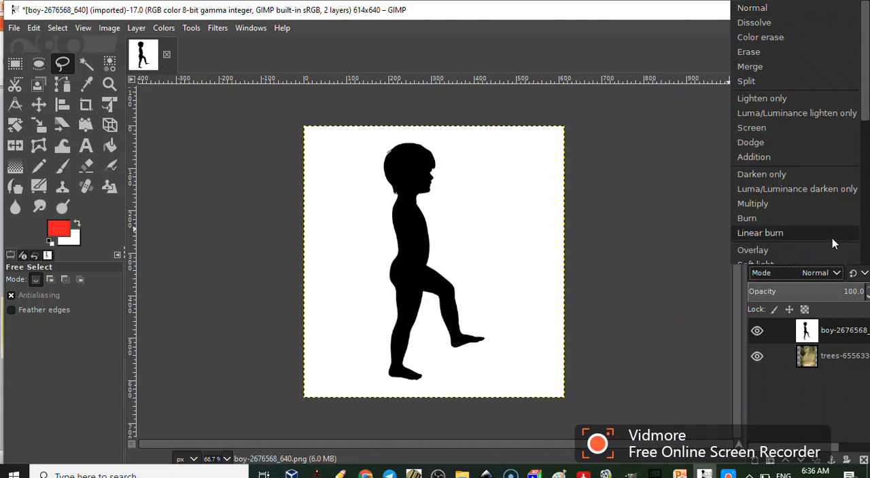
click(768, 99)
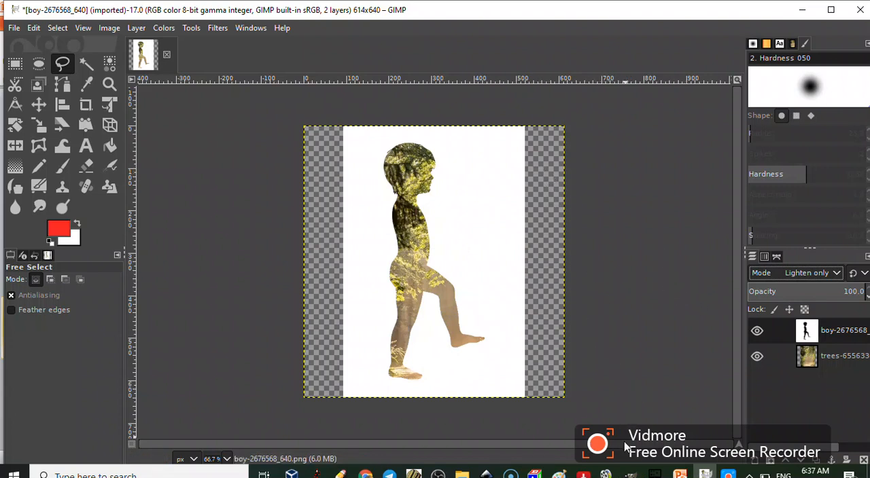
- Switch to the PowerPoint presentation and go to slide 5 with the combined picture
click(629, 474)
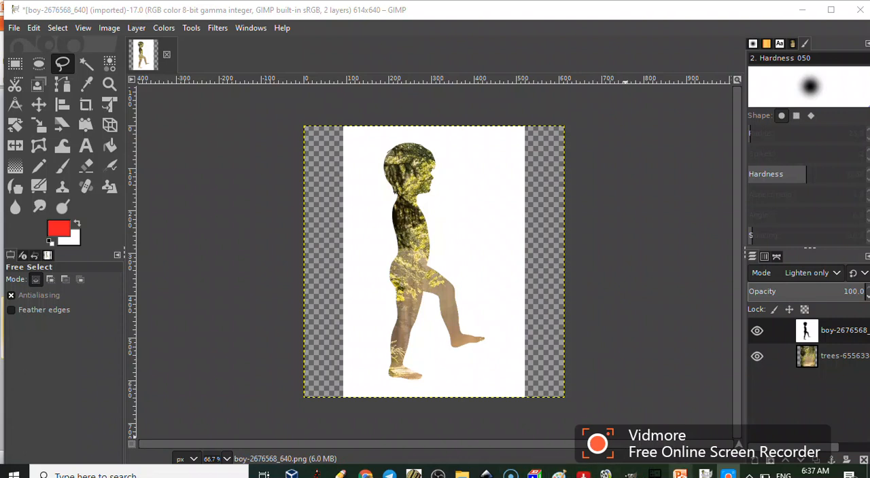
click(679, 474)
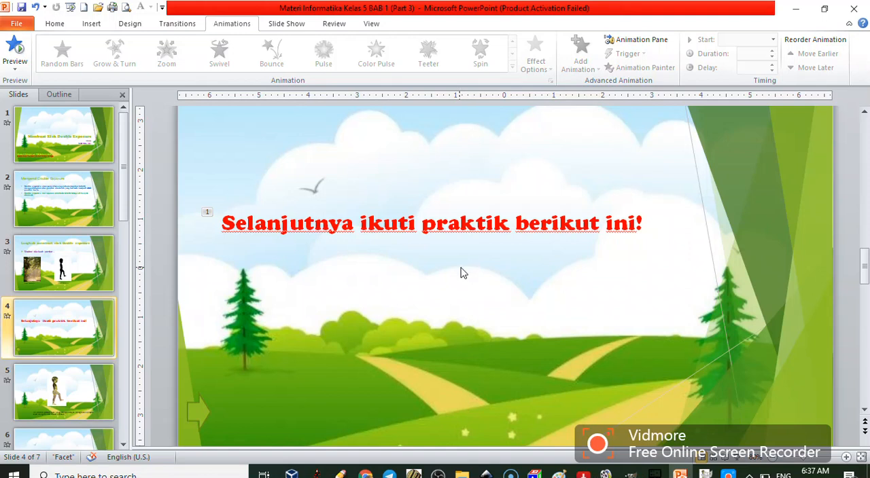
click(20, 392)
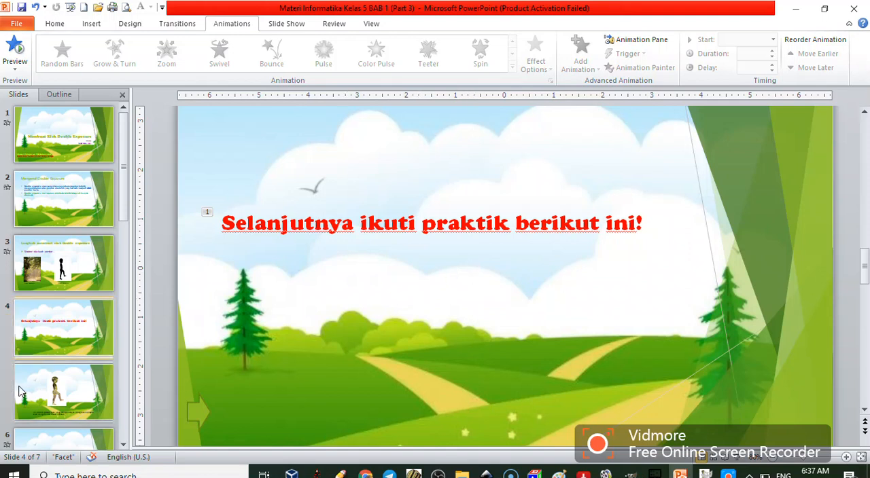
- Run the slide show from slide 5, reveal the combined picture and its caption, and advance to the following slide
click(694, 451)
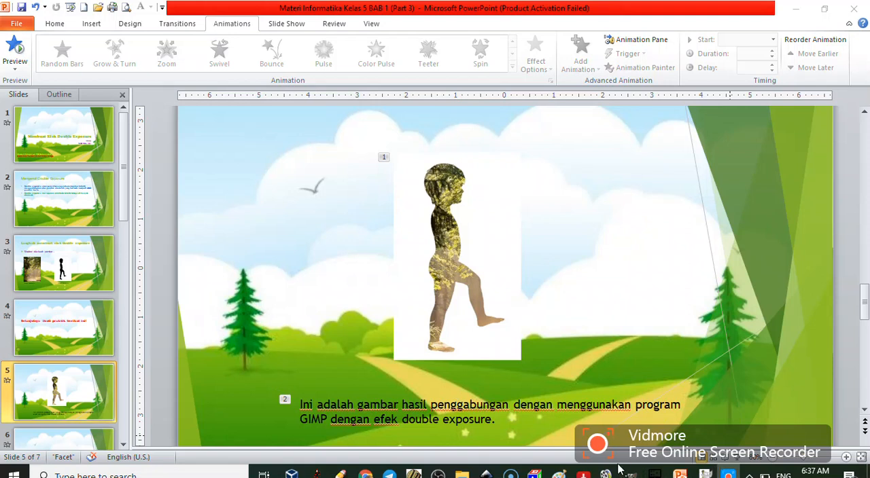
click(738, 456)
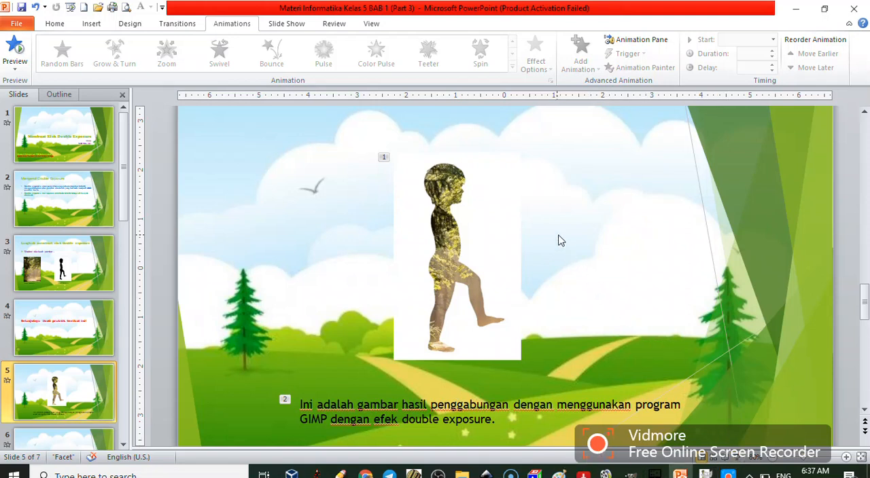
click(472, 240)
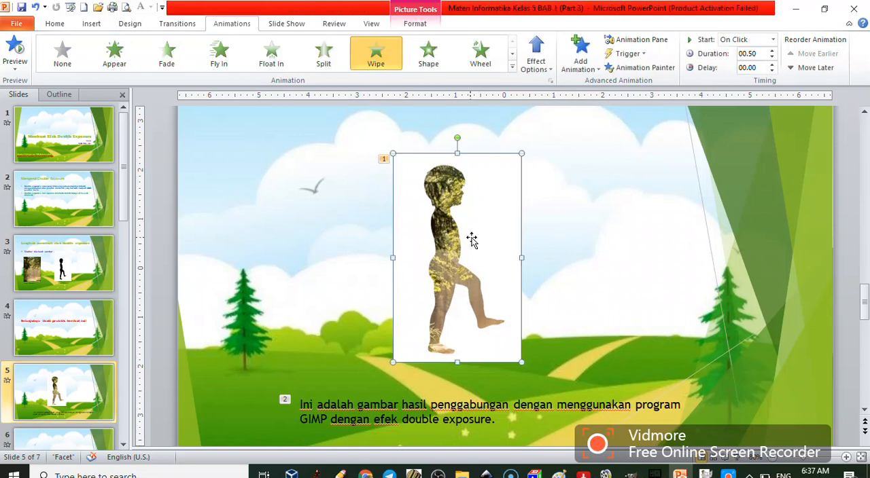
click(736, 460)
click(605, 241)
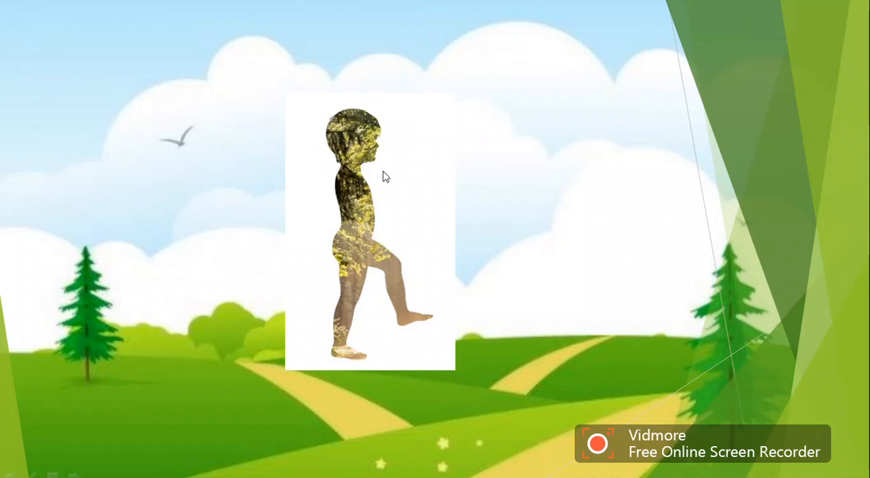
click(607, 259)
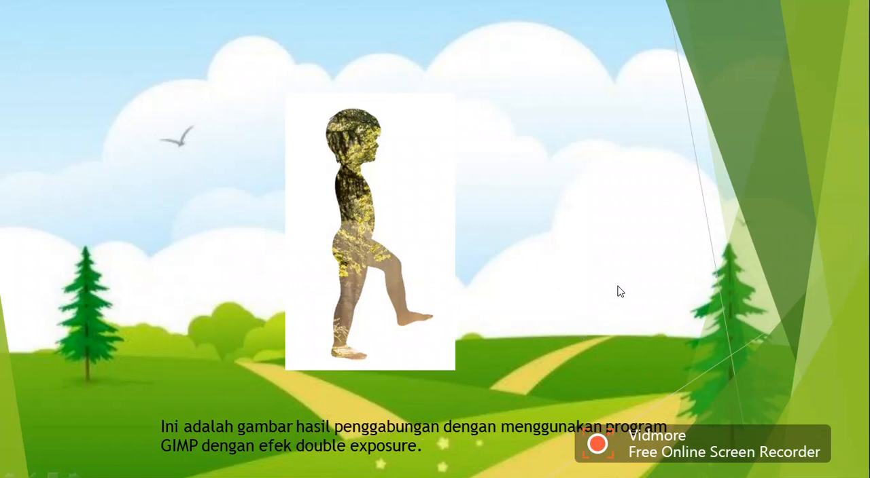
click(621, 309)
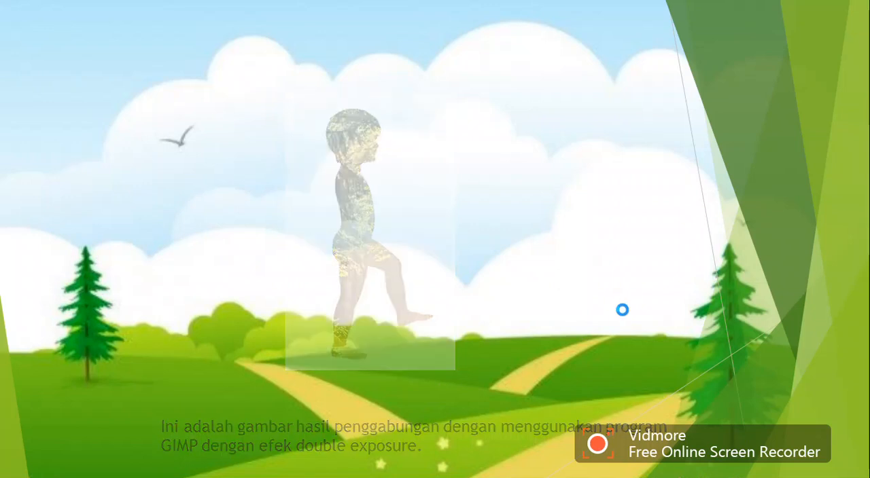